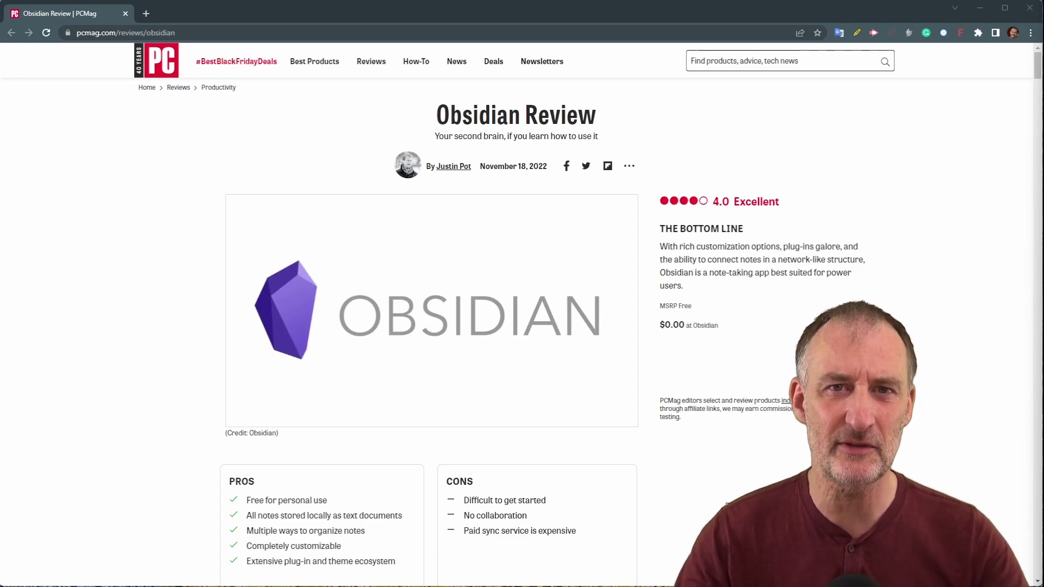
- Scroll the PCMag Obsidian review down to its mobile apps section
left_click_drag(1037, 65, 1030, 408)
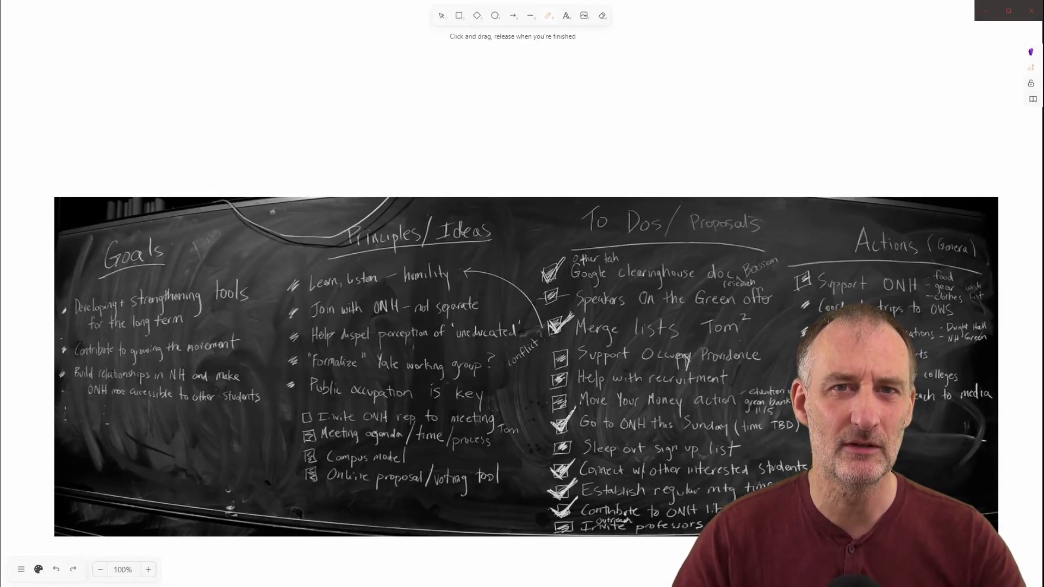
- Scroll up in the Excalidraw drawing around the chalkboard photo
scroll(448, 170, "up", 1)
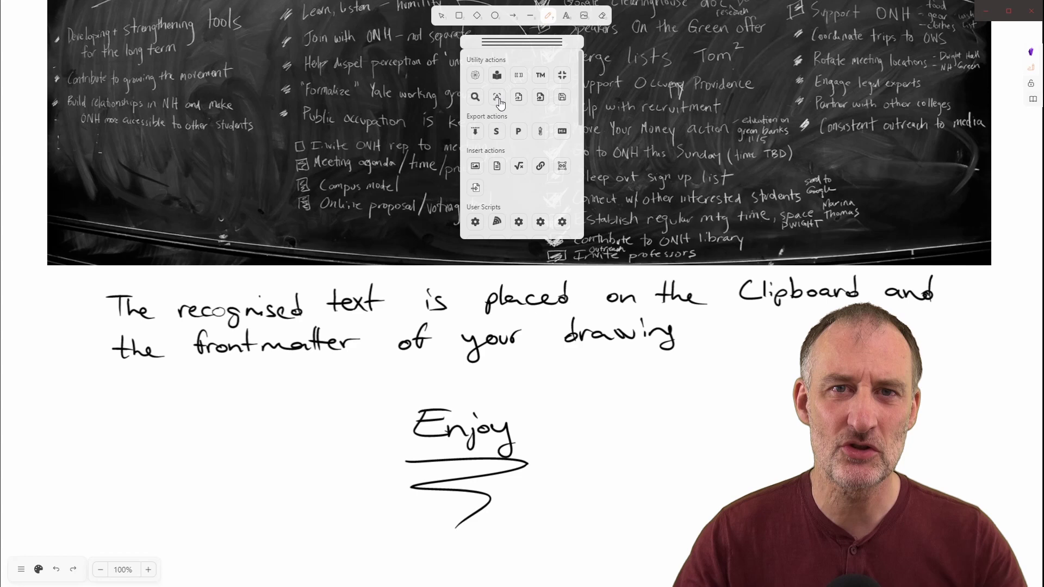
- View the drawing as Markdown, highlight the OCR text in its frontmatter, then return to Excalidraw view
key("Escape")
right_click(77, 11)
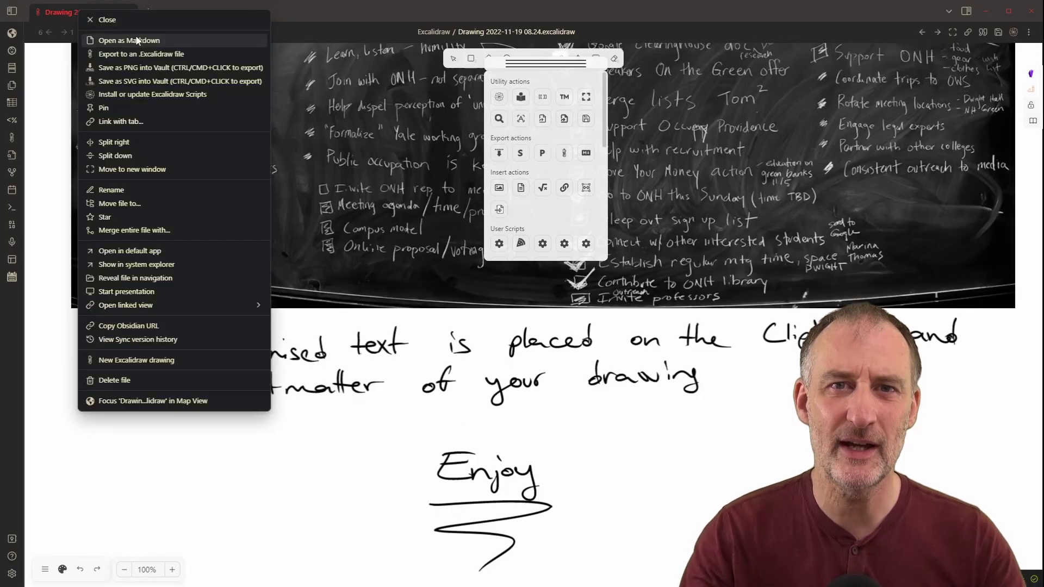
left_click(179, 40)
left_click_drag(251, 171, 809, 172)
right_click(78, 12)
left_click(147, 42)
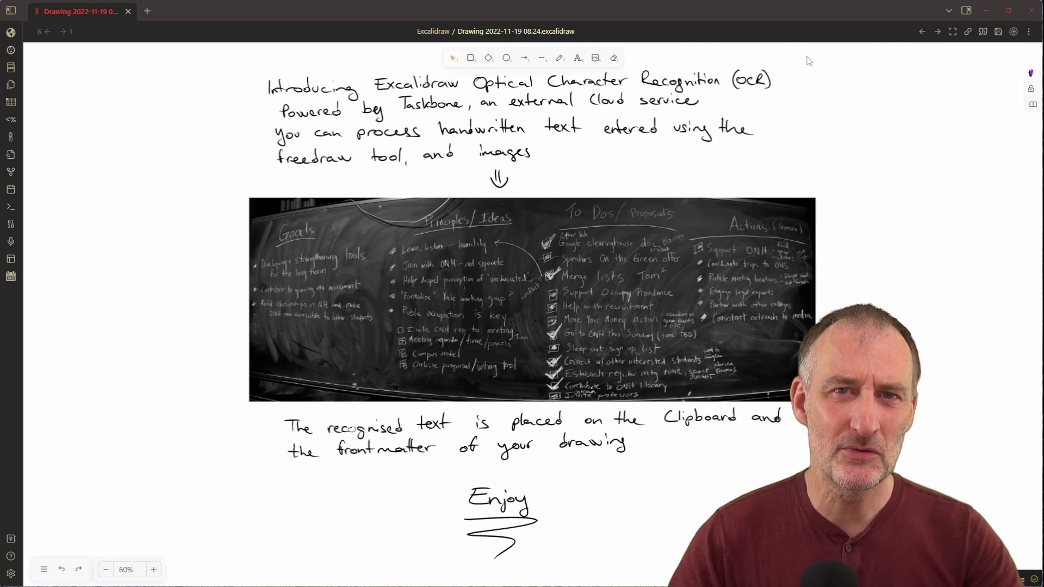
- Open the Excalidraw plugin settings and scroll to the Taskbone Optical Character Recognition section
left_click(11, 573)
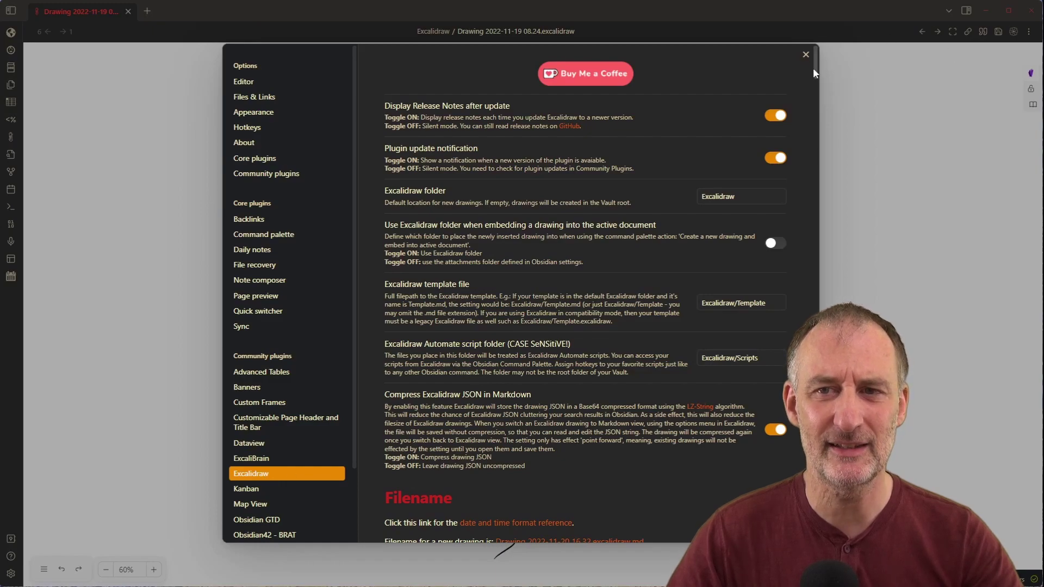
left_click_drag(814, 70, 811, 321)
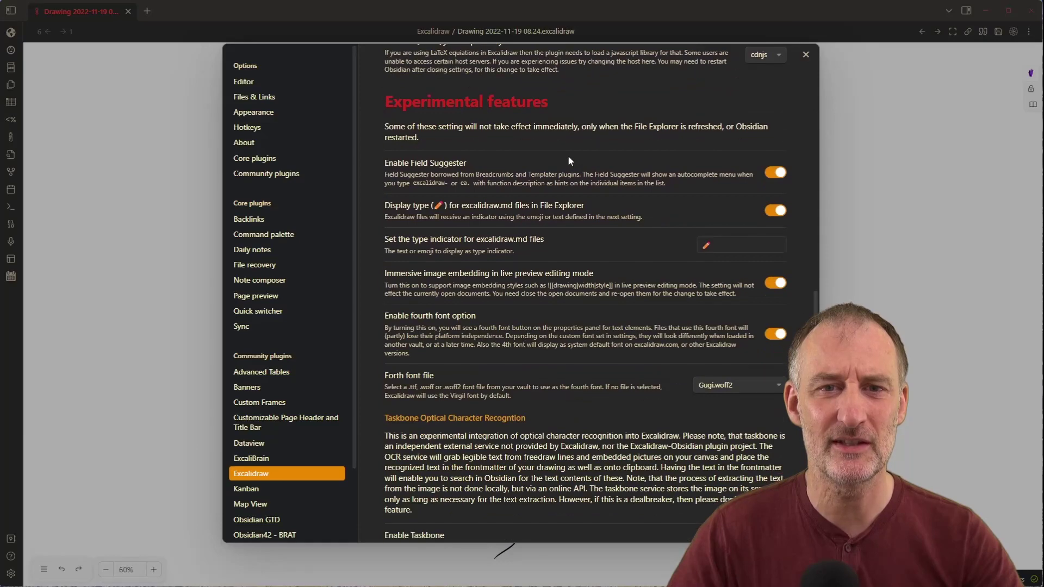
scroll(523, 272, "down", 4)
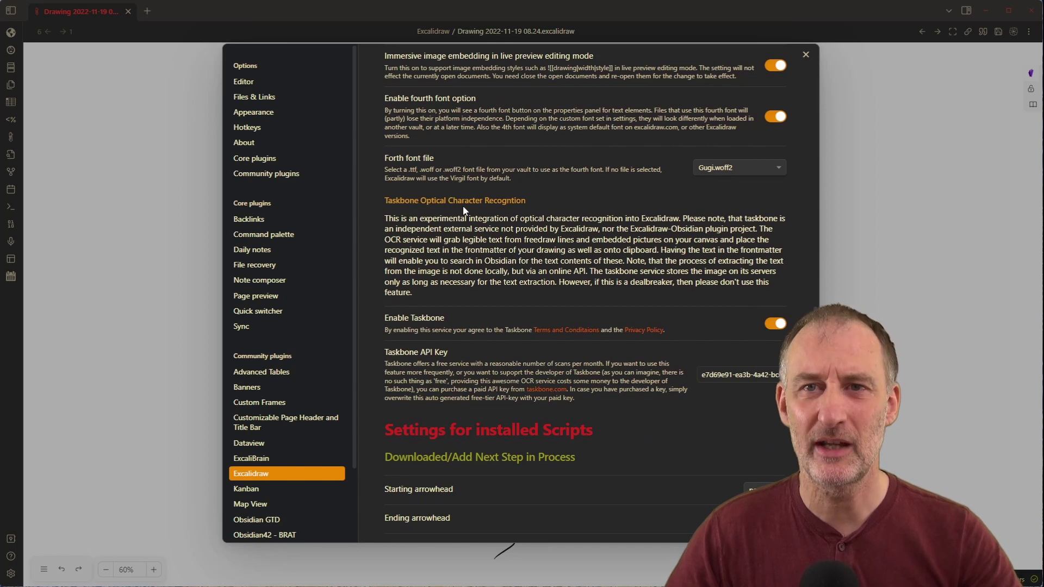
scroll(462, 204, "down", 1)
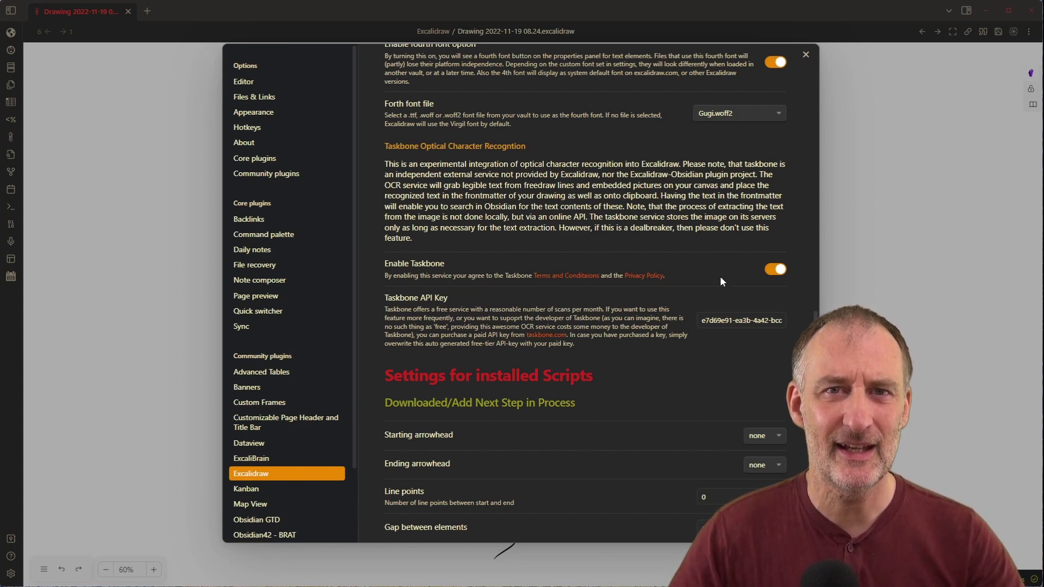
- Highlight the Taskbone API key value, then close the settings dialog
mouse_move(706, 321)
left_mouse_down()
mouse_move(784, 320)
mouse_move(696, 318)
left_mouse_up()
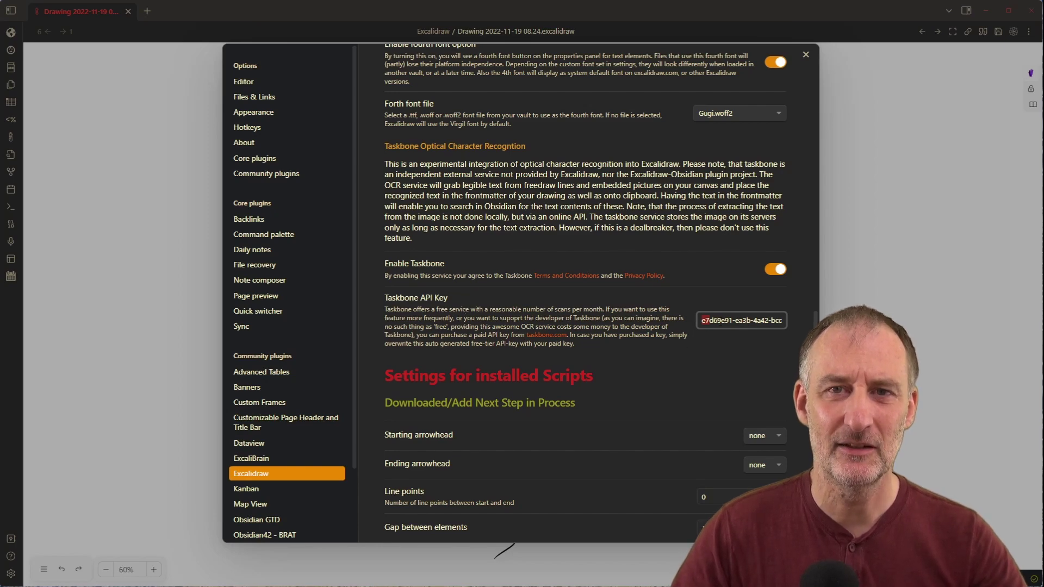
left_click(805, 55)
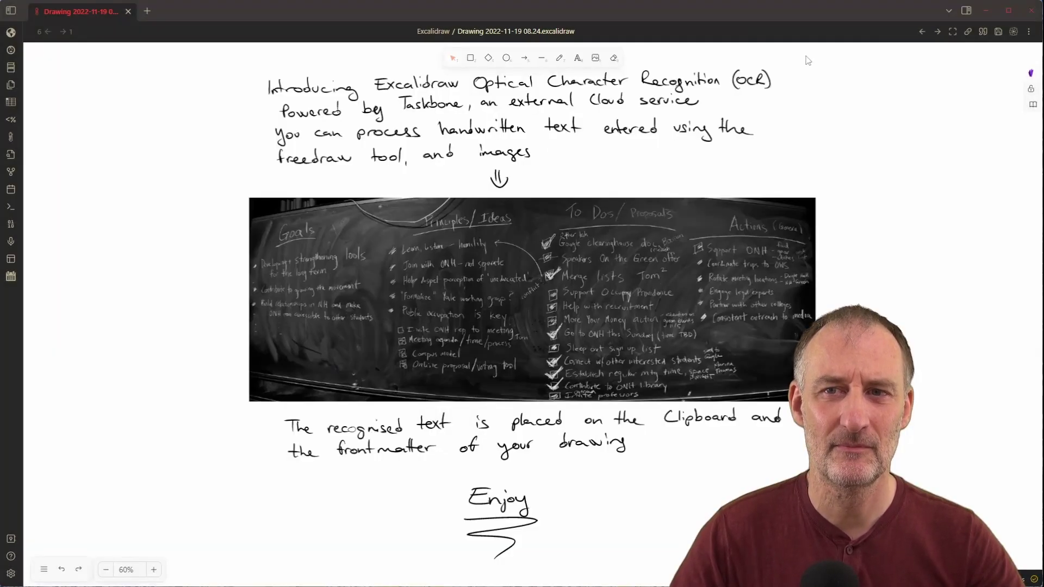
- Collapse the Excalidraw tools panel and move it to the top-left corner
left_click(1032, 74)
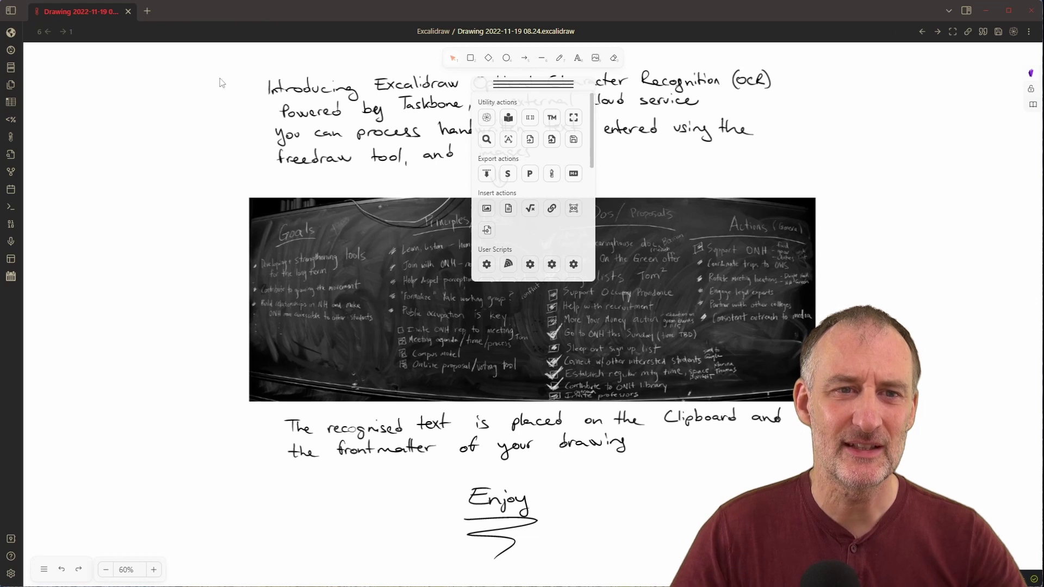
left_click(550, 85)
left_click_drag(549, 85, 139, 62)
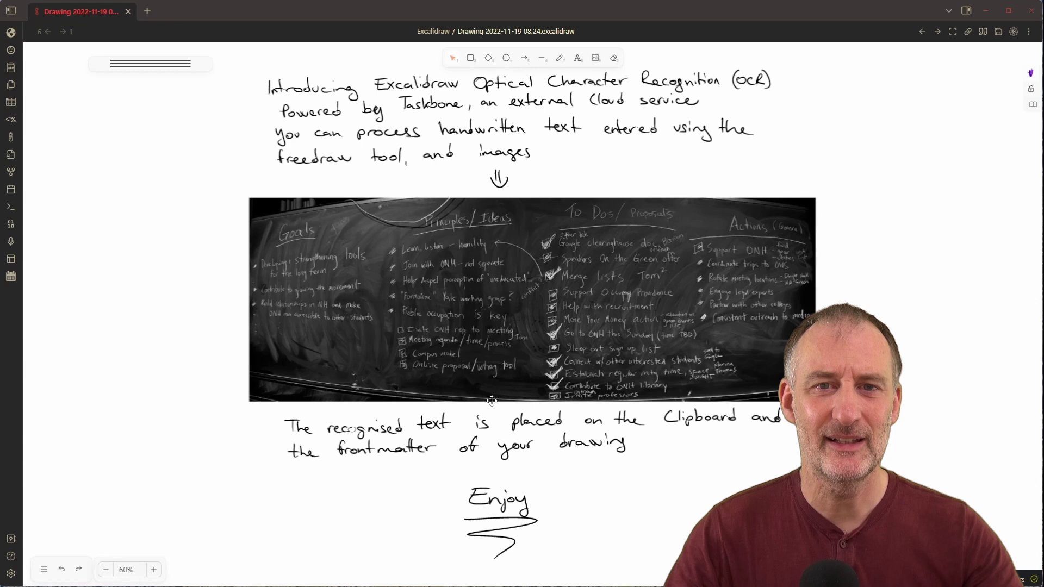
- Draw a rectangle over the handwritten heading, fill it red (DD5A5A), and position it
left_click(471, 58)
left_click_drag(342, 71, 472, 163)
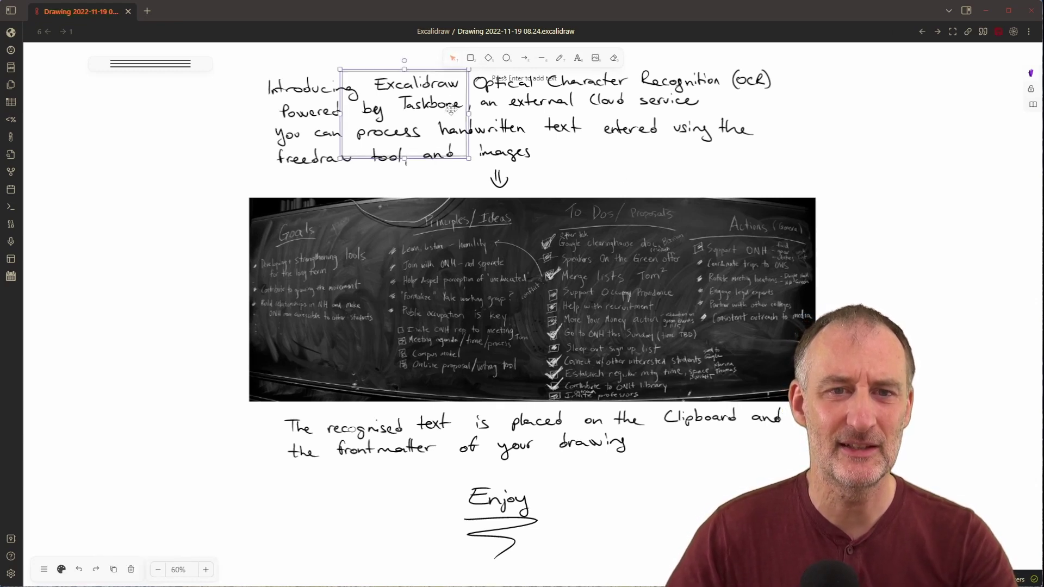
left_click_drag(440, 112, 304, 147)
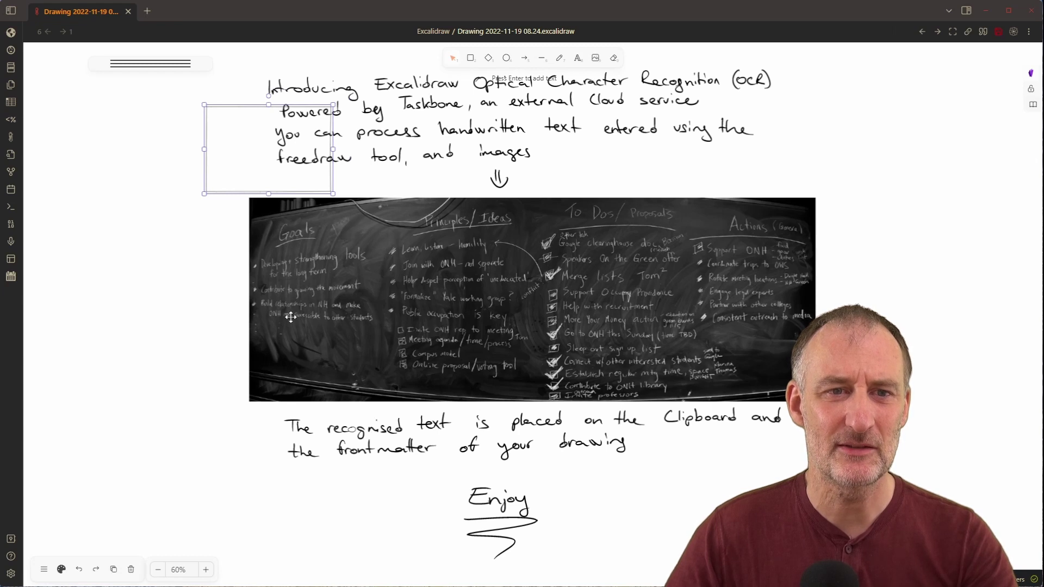
left_click(62, 570)
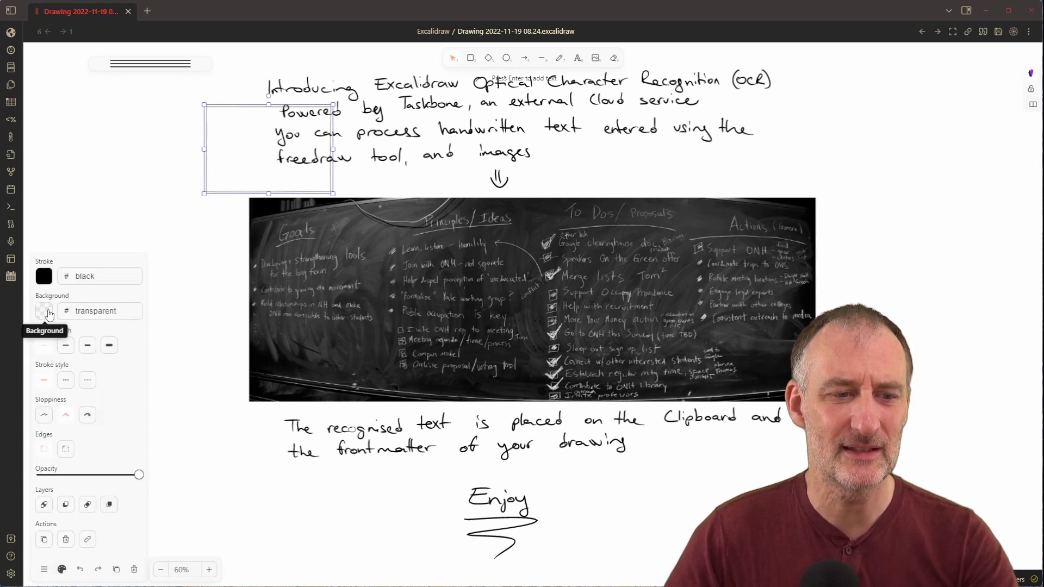
left_click(51, 316)
left_click(68, 333)
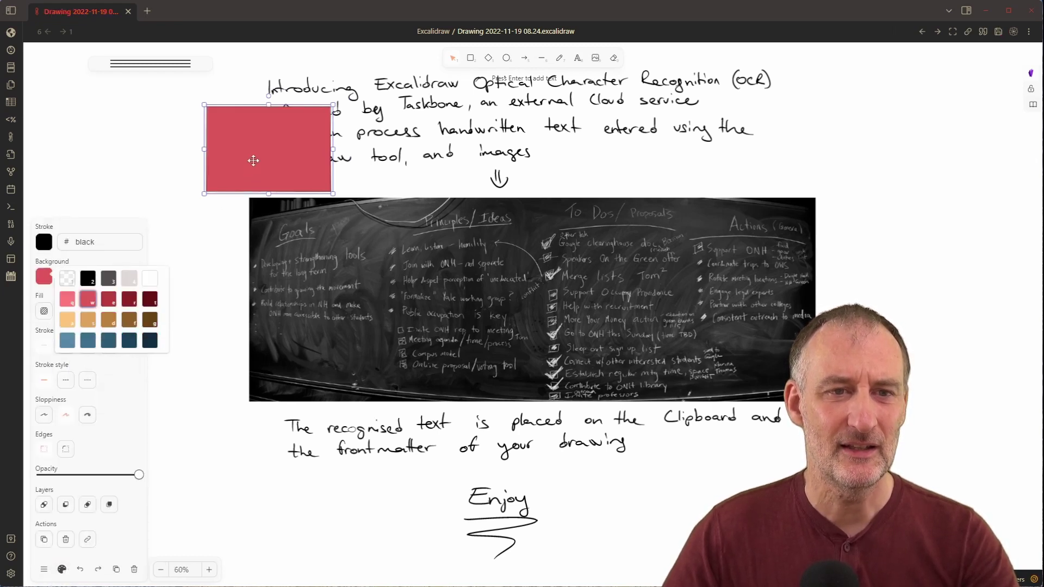
left_click_drag(253, 162, 276, 158)
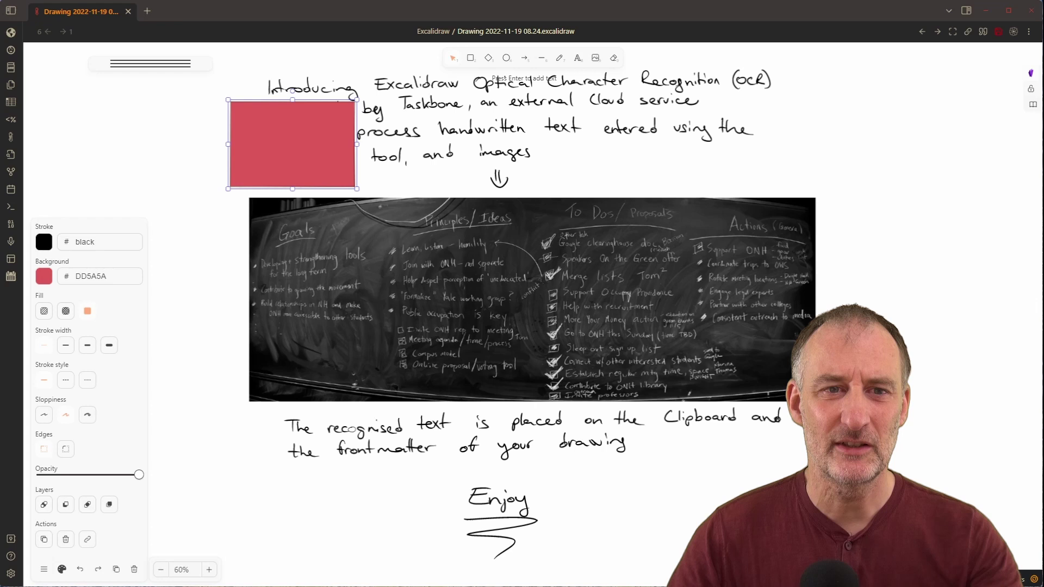
left_click_drag(305, 134, 299, 133)
- Add the text 'This is some additional text' above the chalkboard photo and select it
left_click(579, 57)
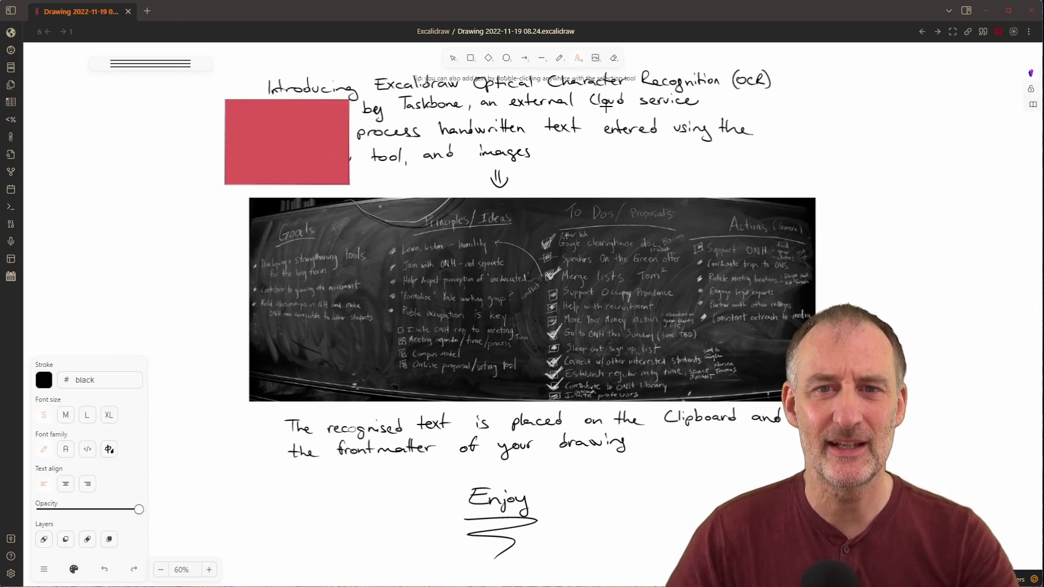
left_click(611, 159)
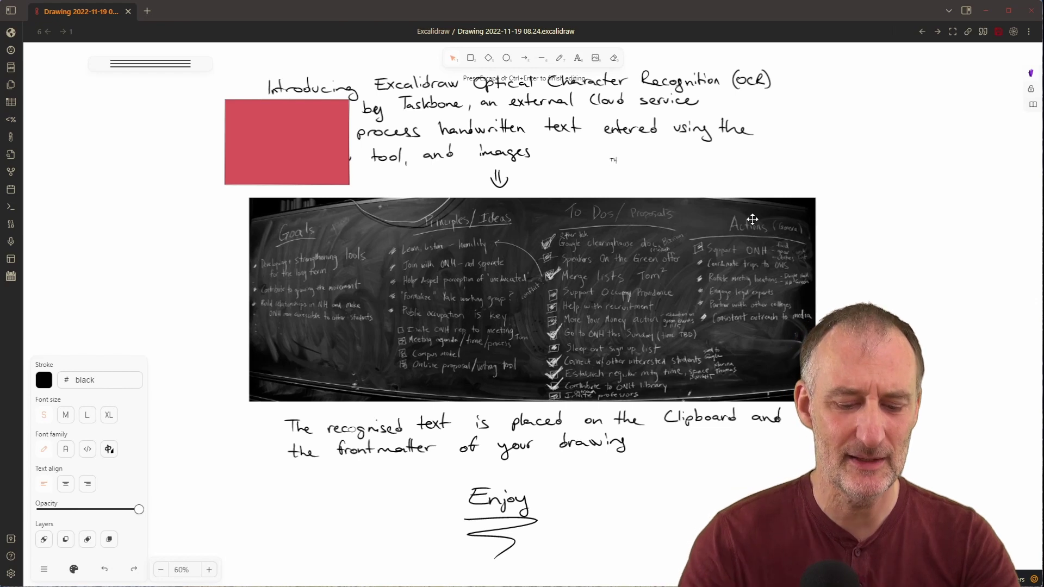
type("This is some add")
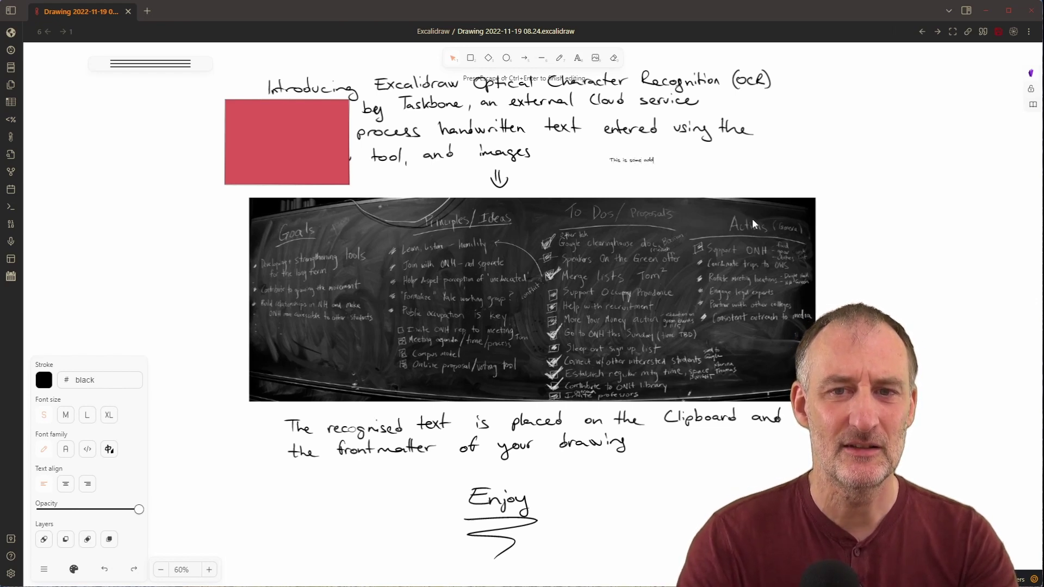
type("itional text")
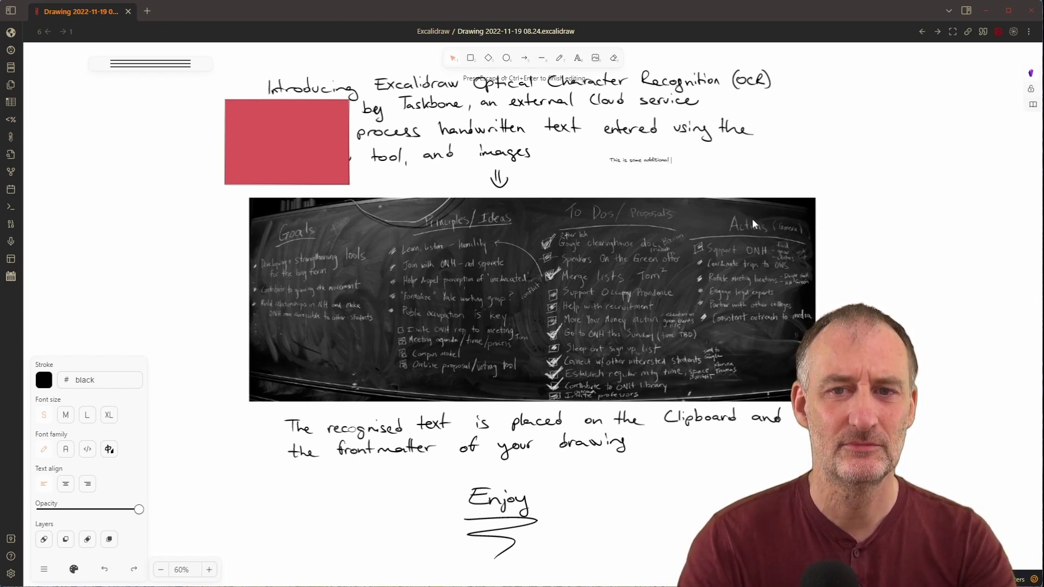
left_click(746, 178)
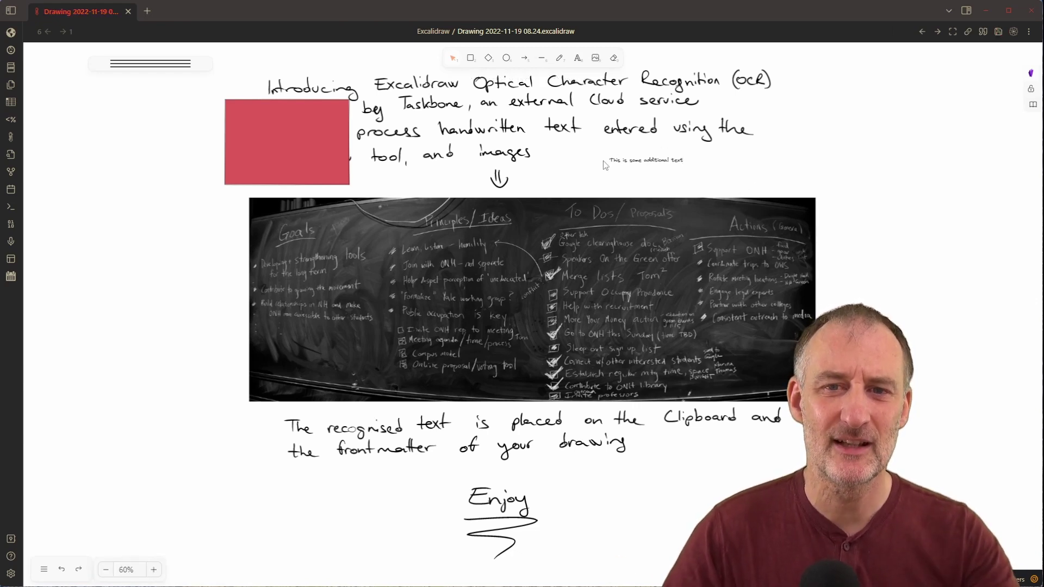
left_click(659, 160)
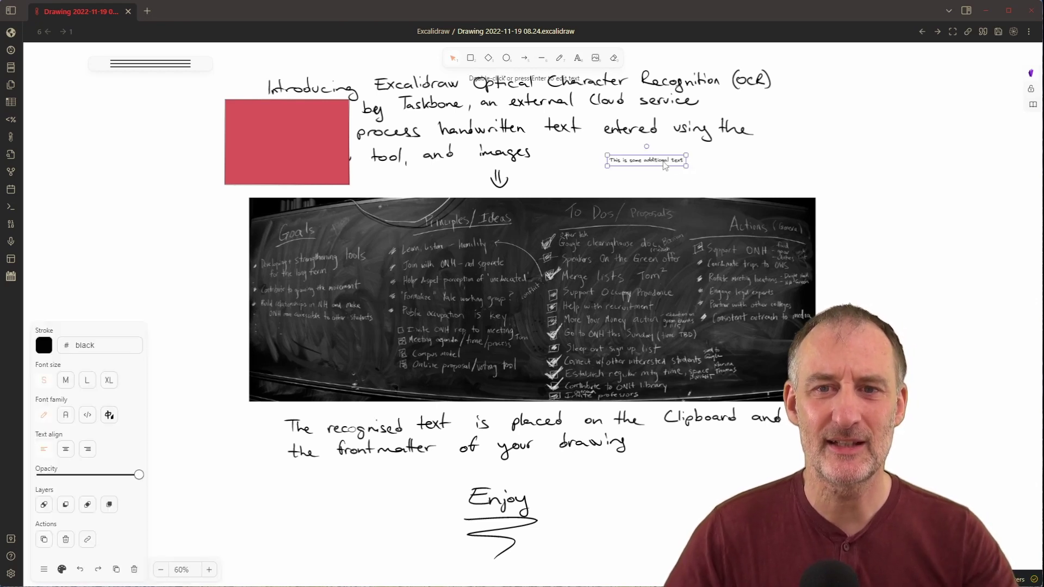
- Delete the red rectangle and re-expand the collapsed Excalidraw tools panel
left_click(756, 193)
left_click(285, 139)
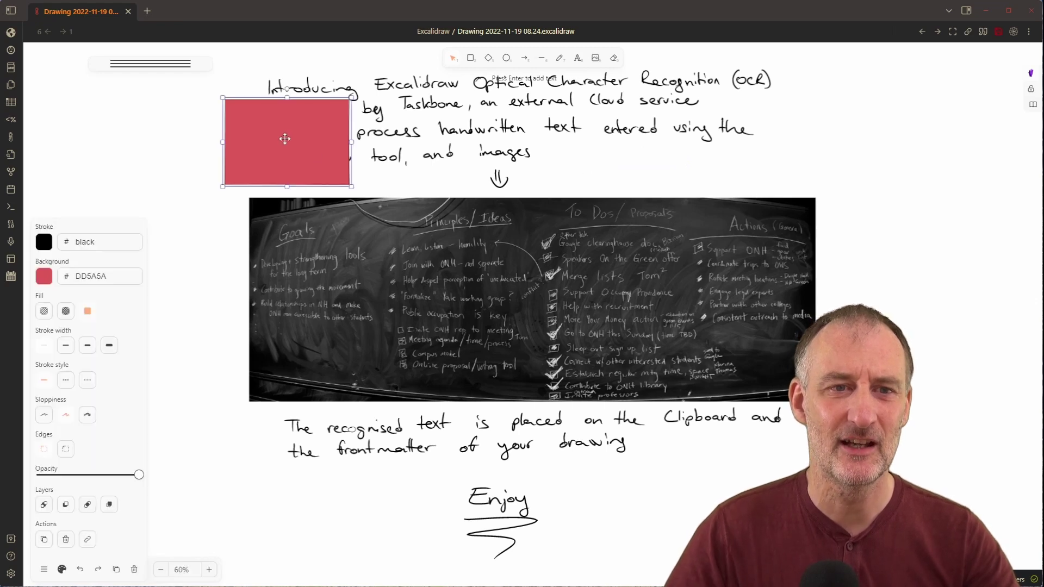
key("Delete")
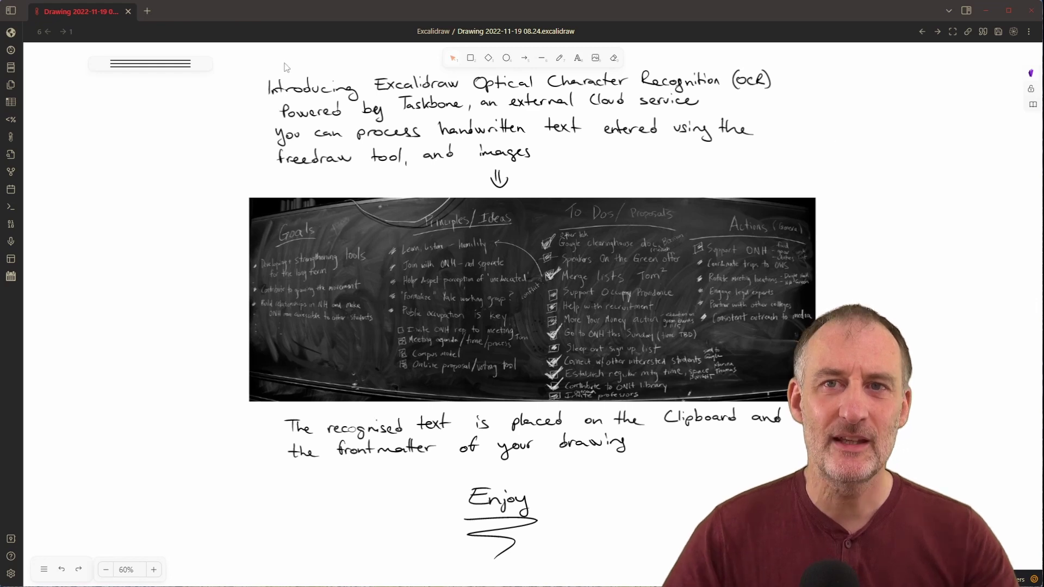
left_click(171, 64)
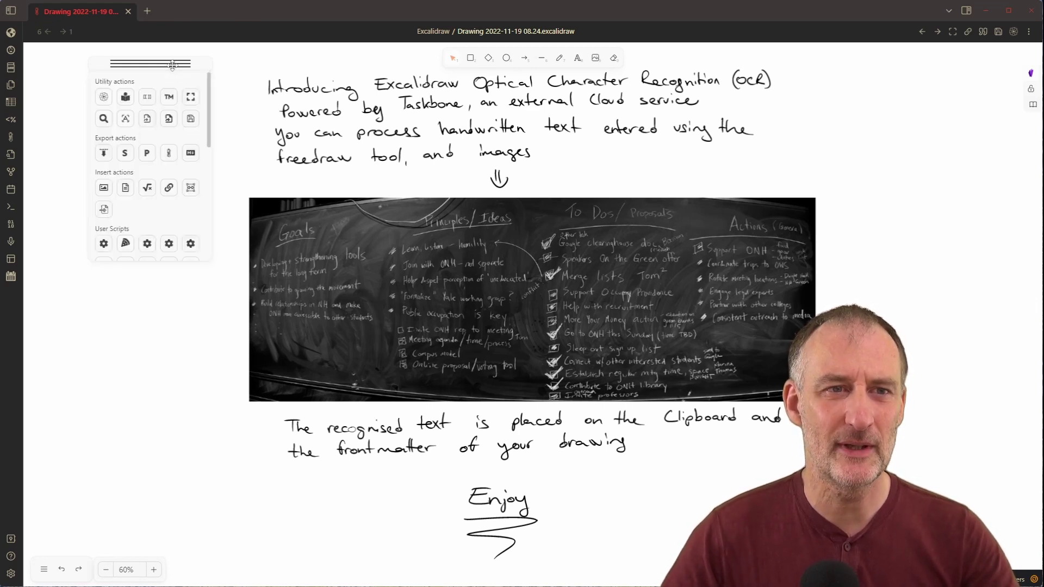
- Rerun OCR on the drawing and dismiss the 'already processed' notice
left_click(128, 122)
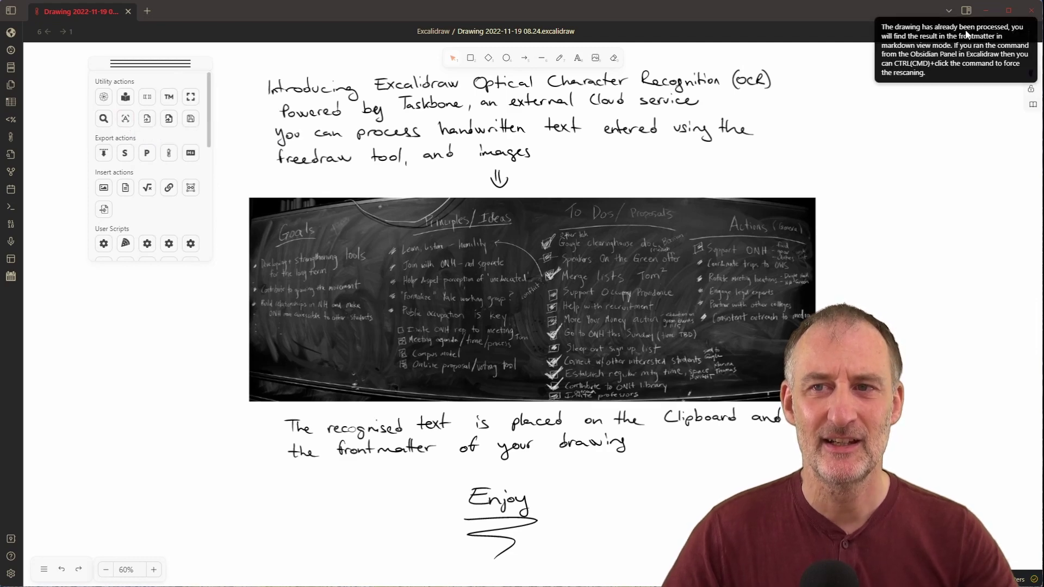
left_click(1000, 37)
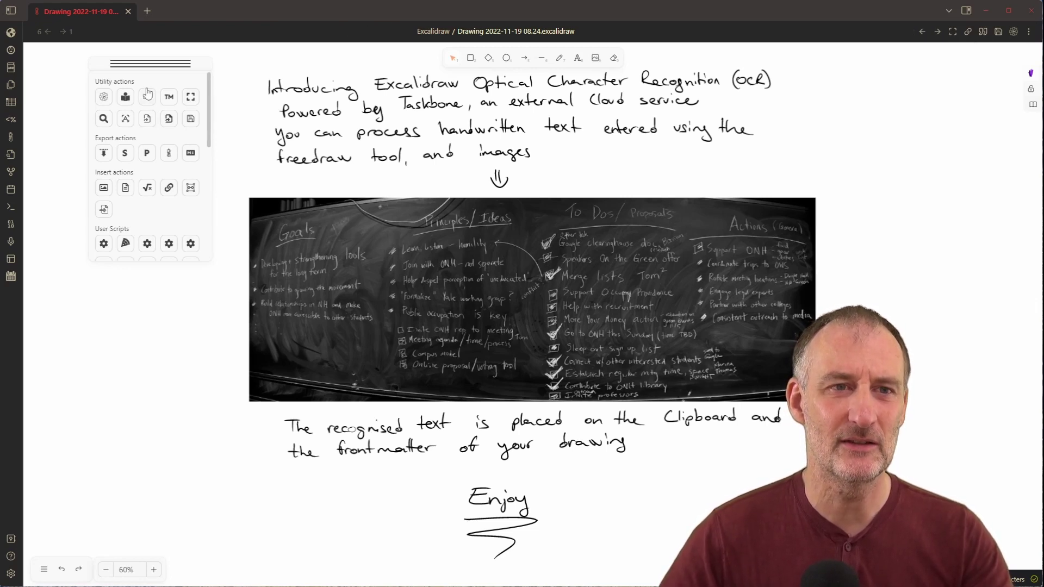
- Add a new text element on the canvas containing the pasted OCR text
left_click_drag(152, 63, 846, 88)
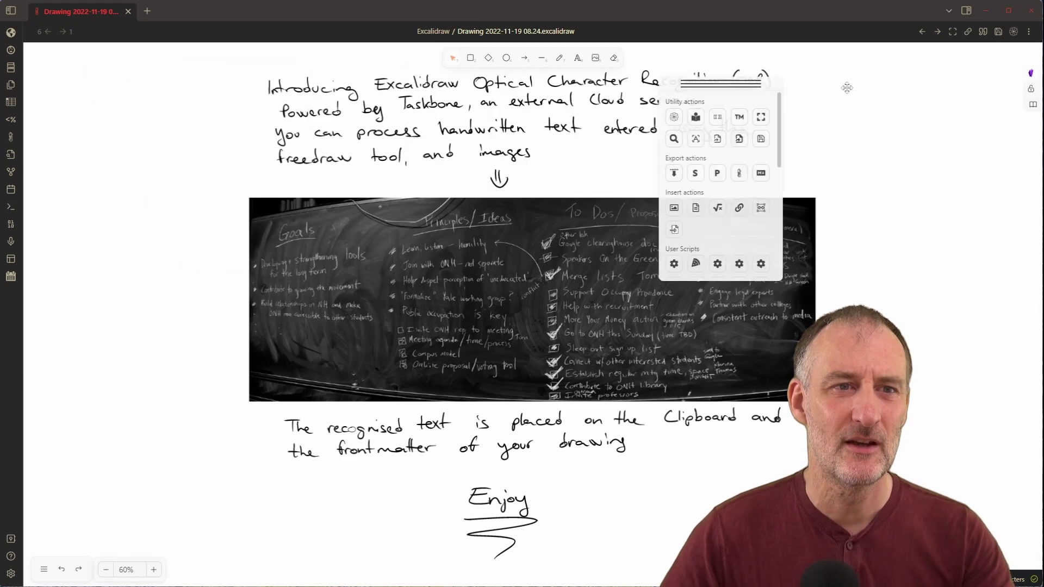
double_click(60, 138)
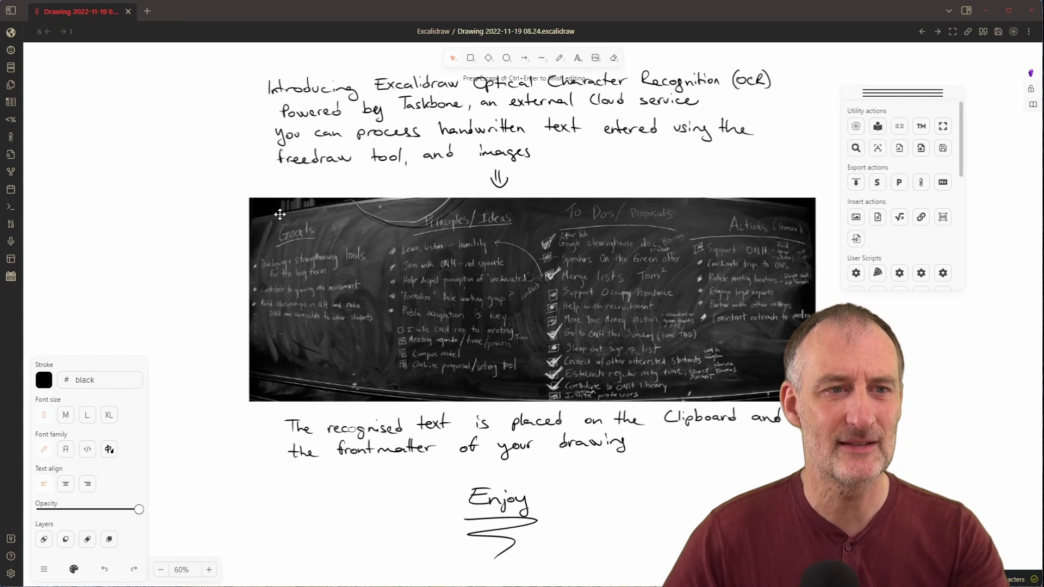
key("ctrl+v")
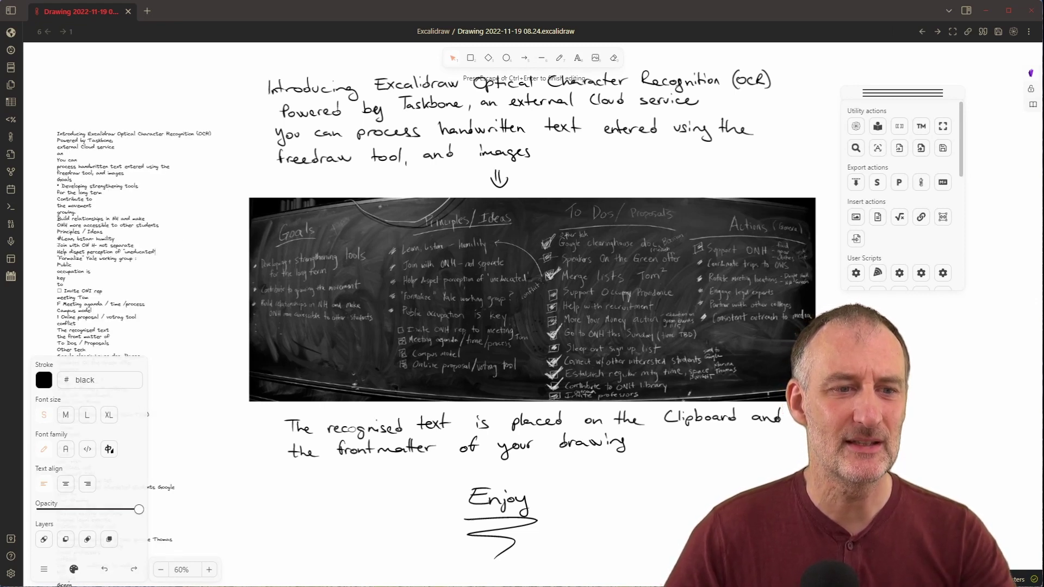
- Finish editing the OCR text and place the block left of the chalkboard photo
left_click_drag(86, 304, 138, 358)
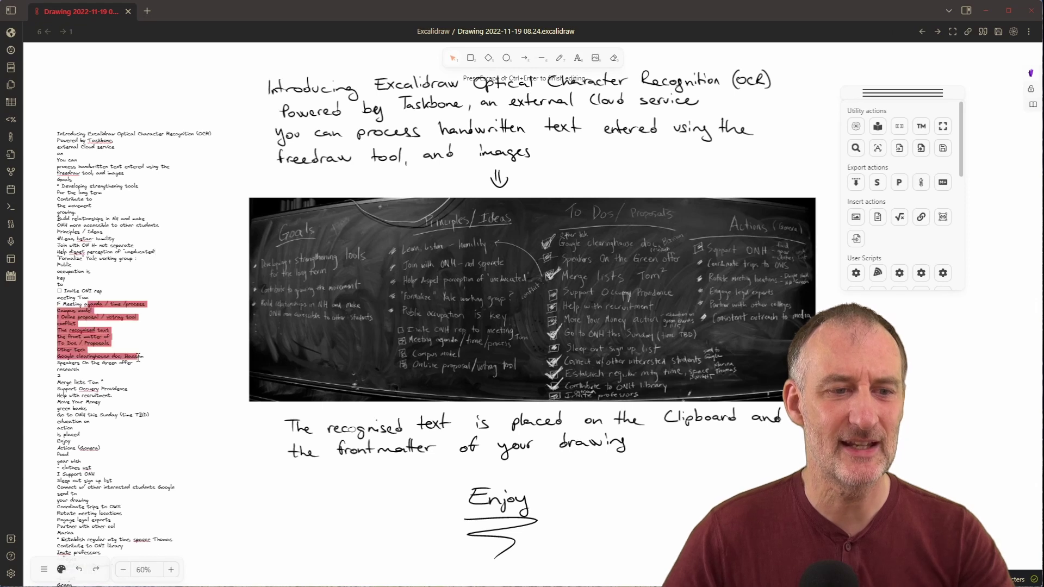
key("Escape")
left_click_drag(90, 159, 155, 167)
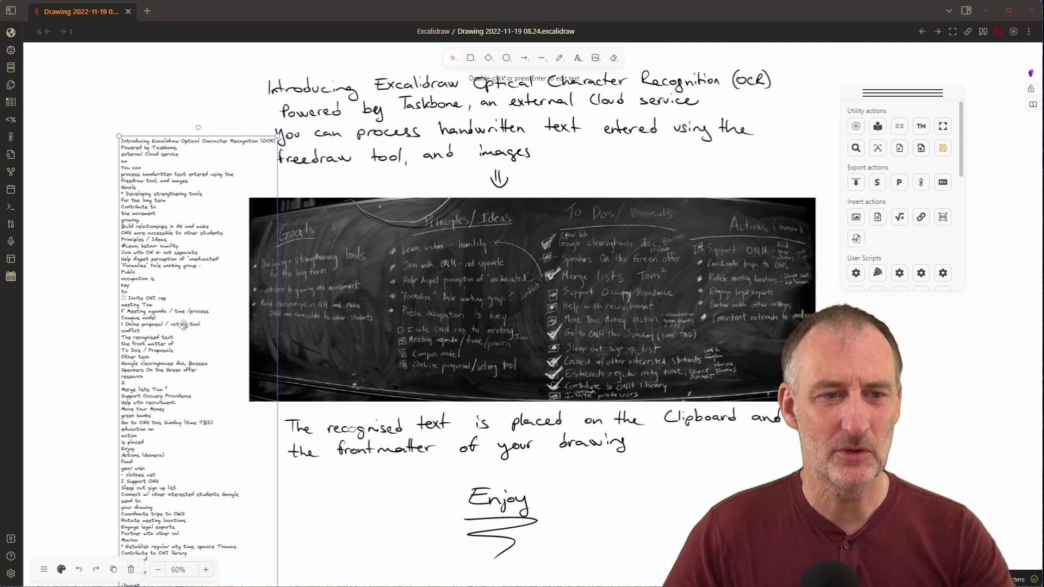
- Zoom in to read the pasted OCR text, then zoom out and delete the text block
scroll(148, 327, "up", 5)
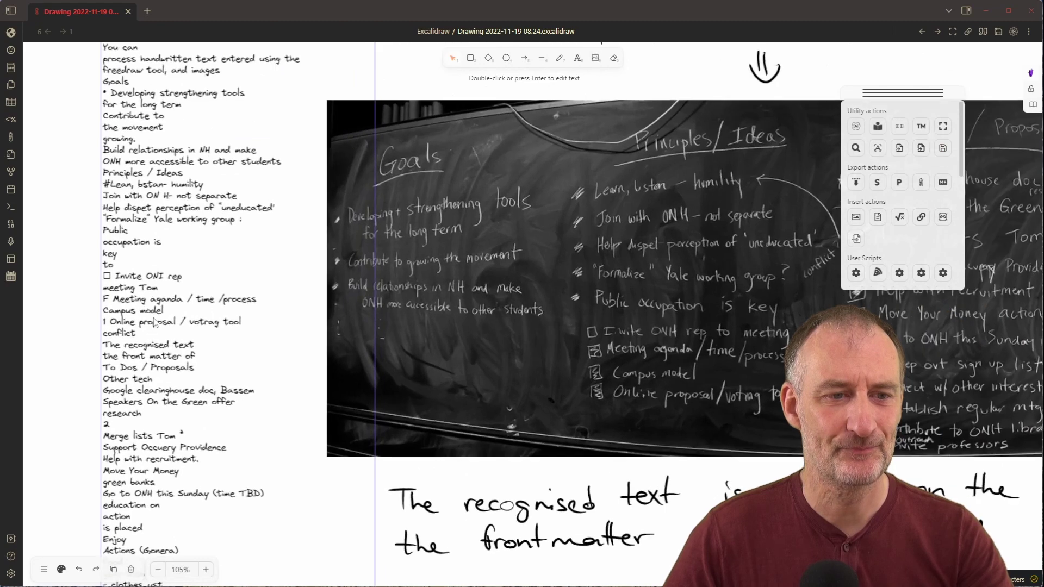
scroll(154, 322, "up", 1)
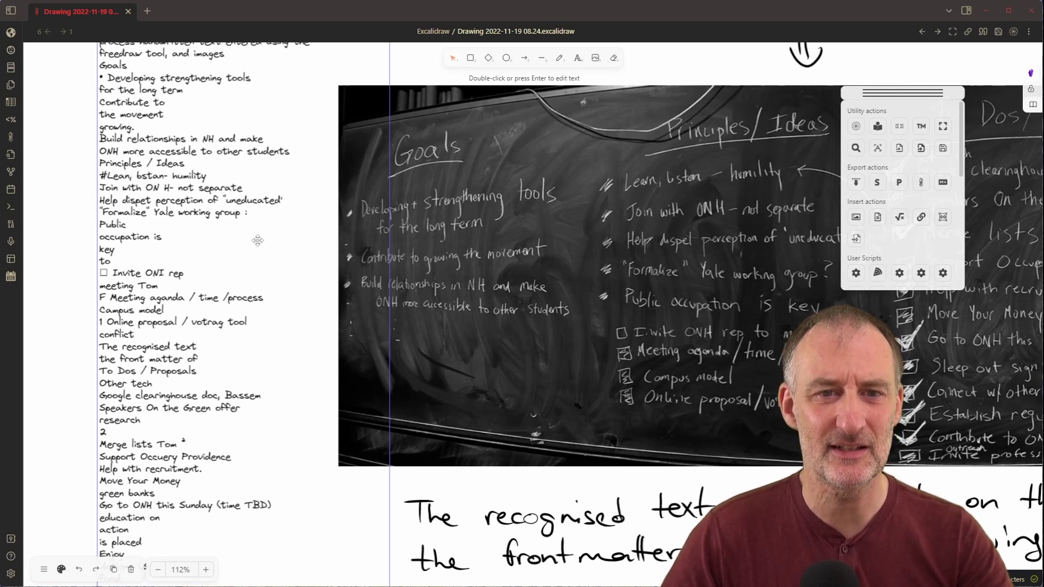
scroll(178, 245, "down", 5)
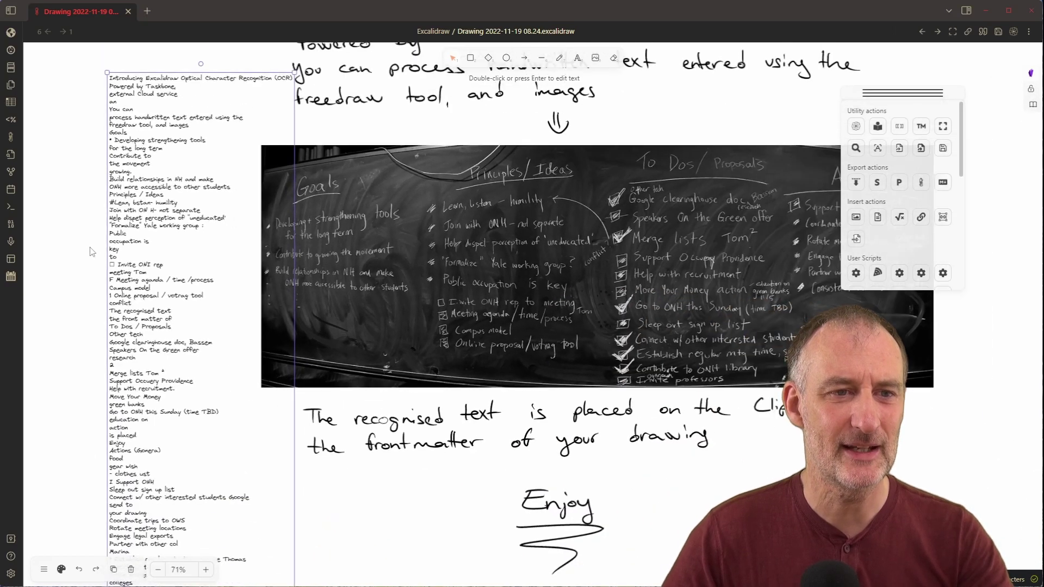
key("Delete")
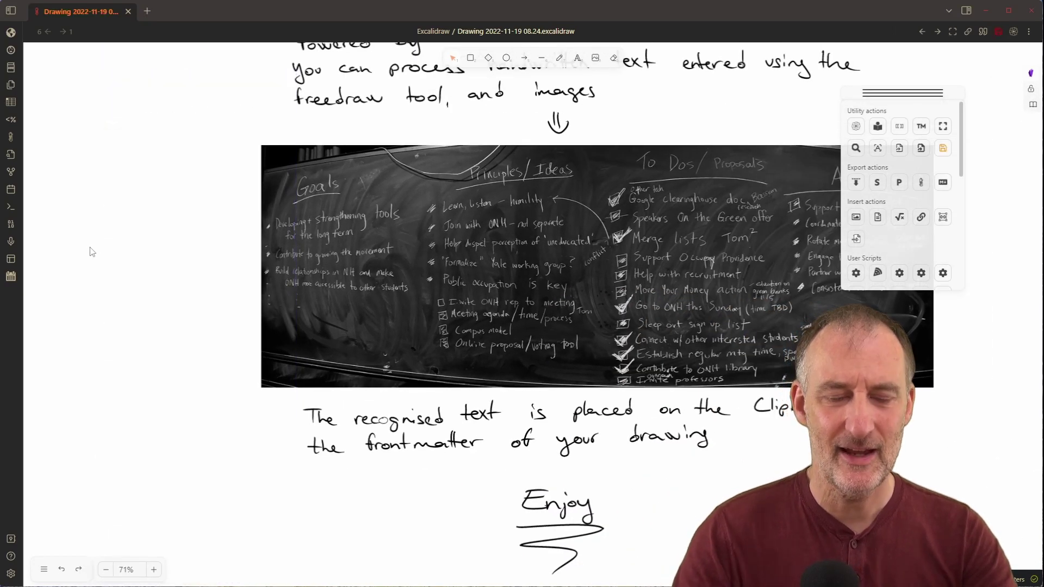
right_click(108, 16)
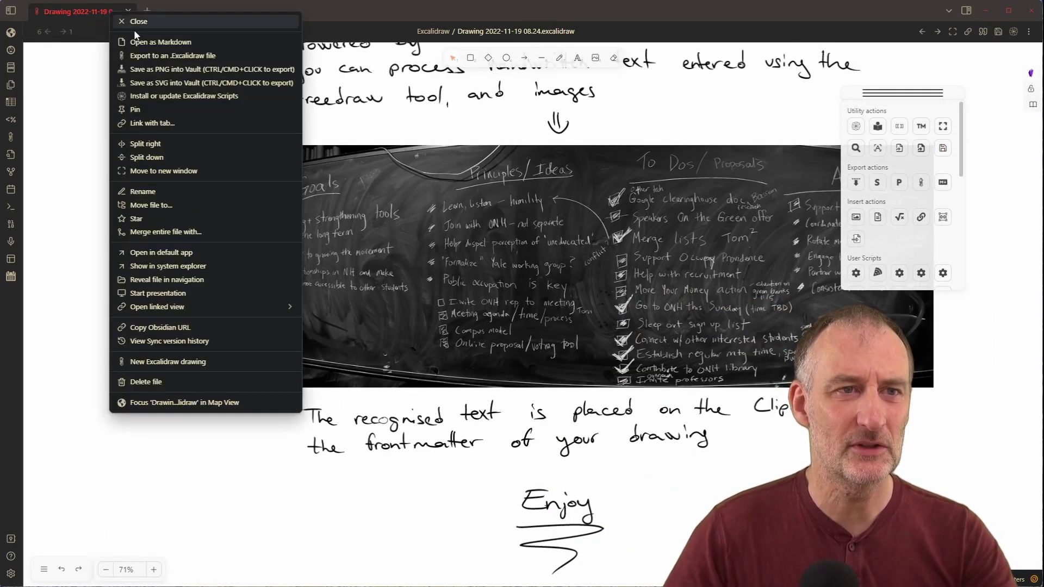
left_click(167, 43)
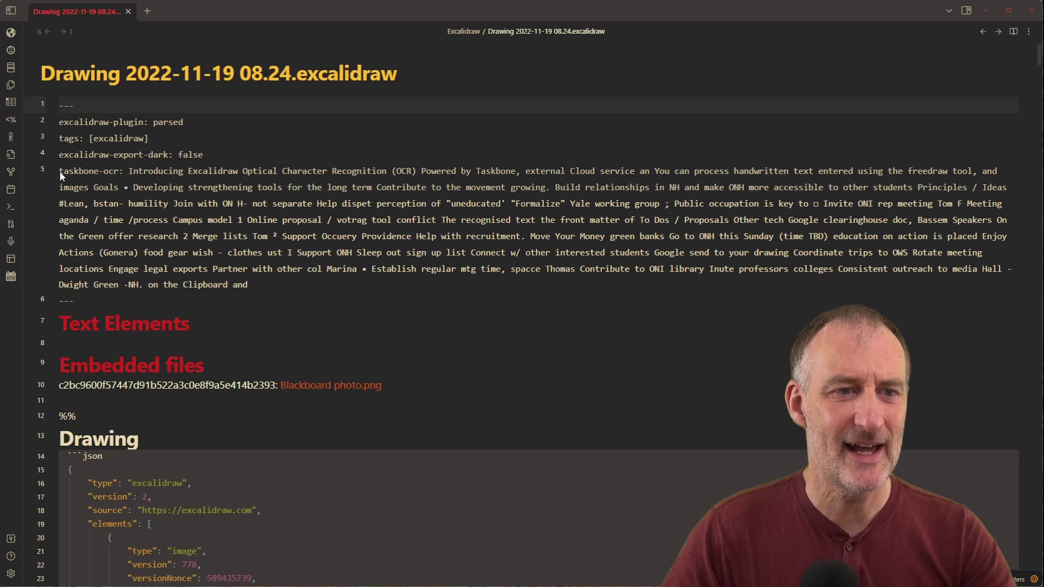
left_click_drag(60, 173, 129, 172)
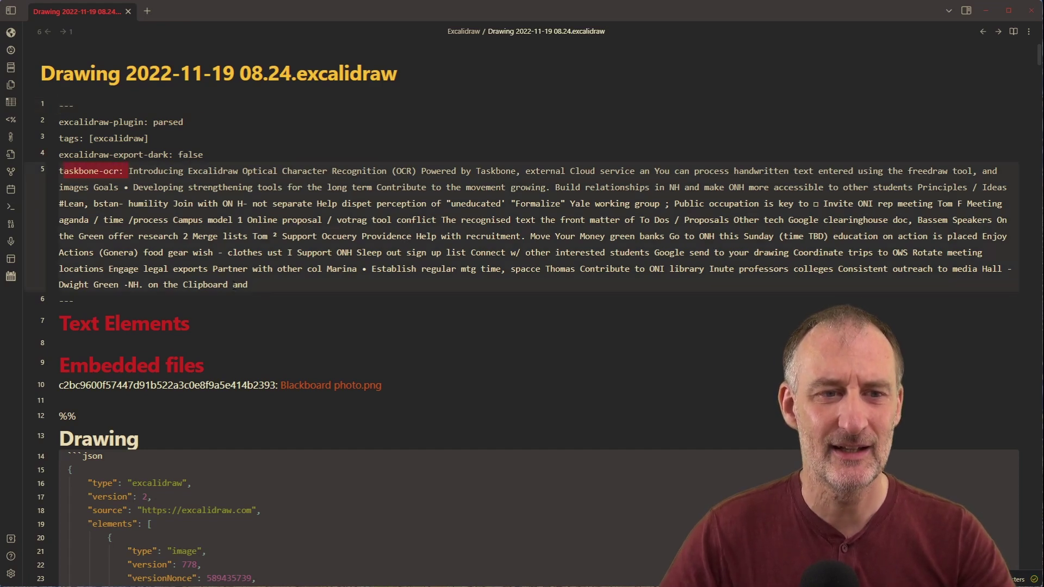
left_click_drag(249, 285, 131, 174)
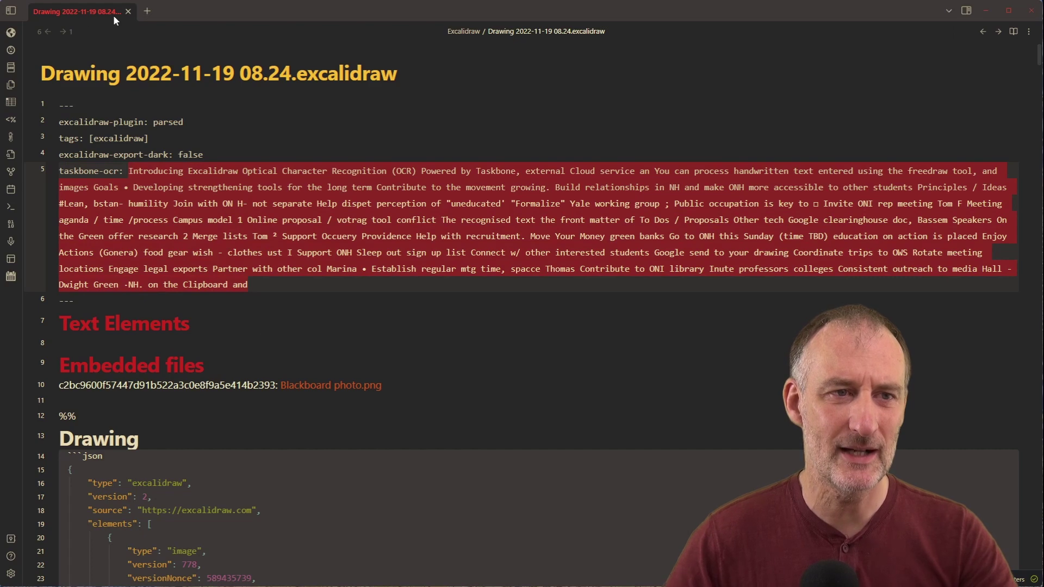
right_click(84, 12)
left_click(137, 44)
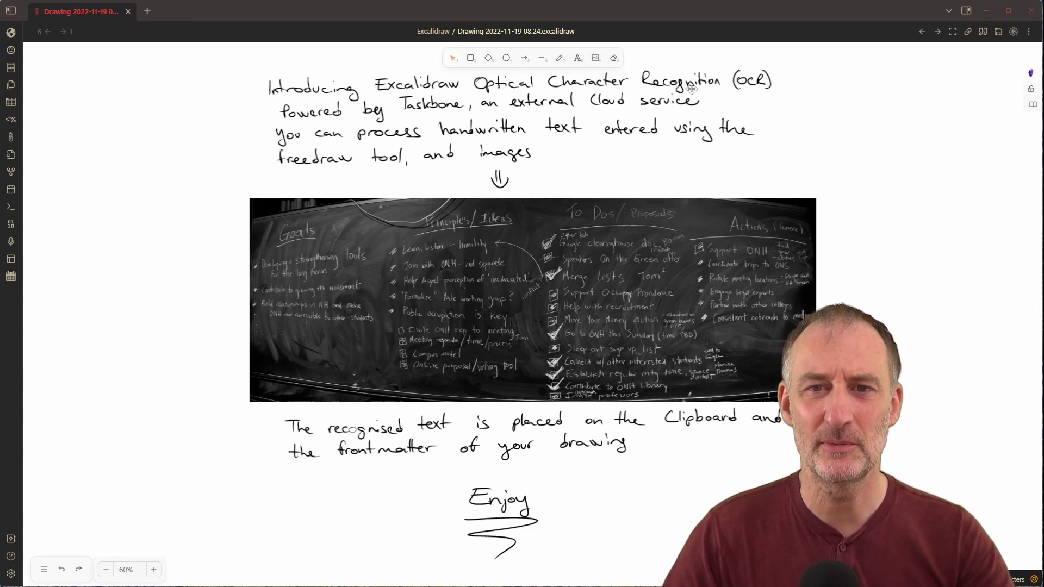
left_click(13, 14)
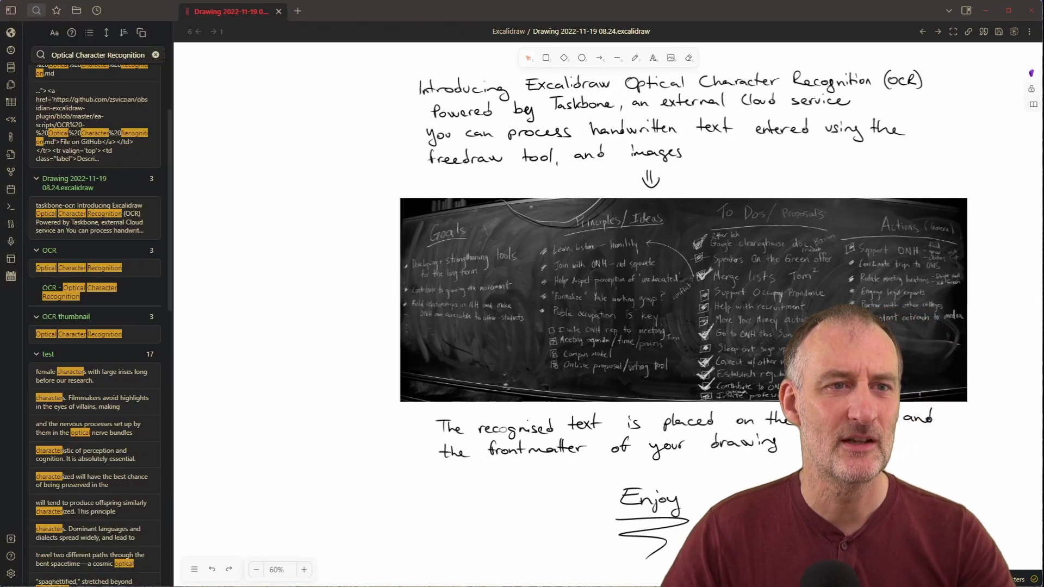
left_click(156, 54)
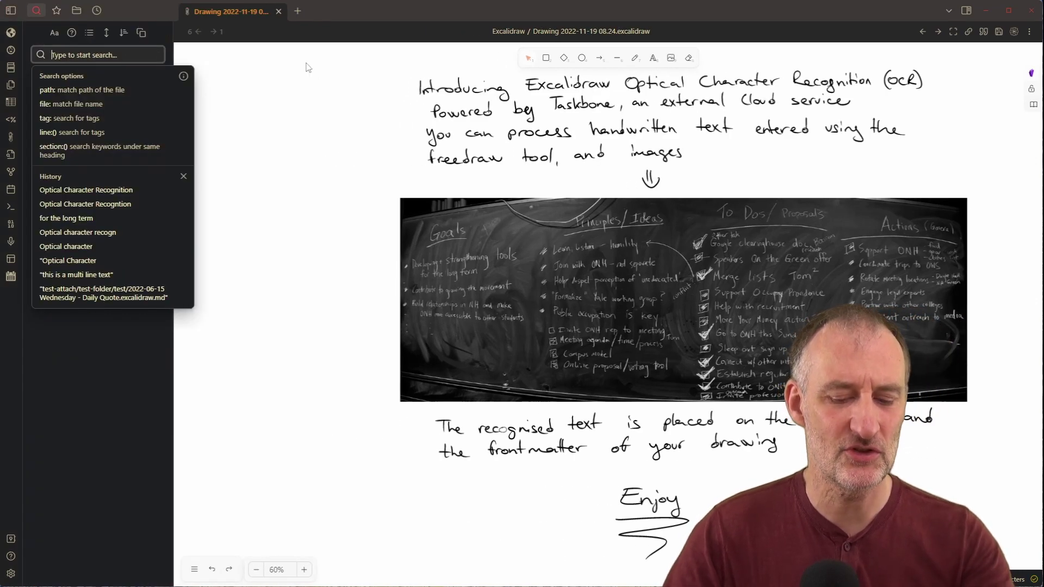
type("Optical ")
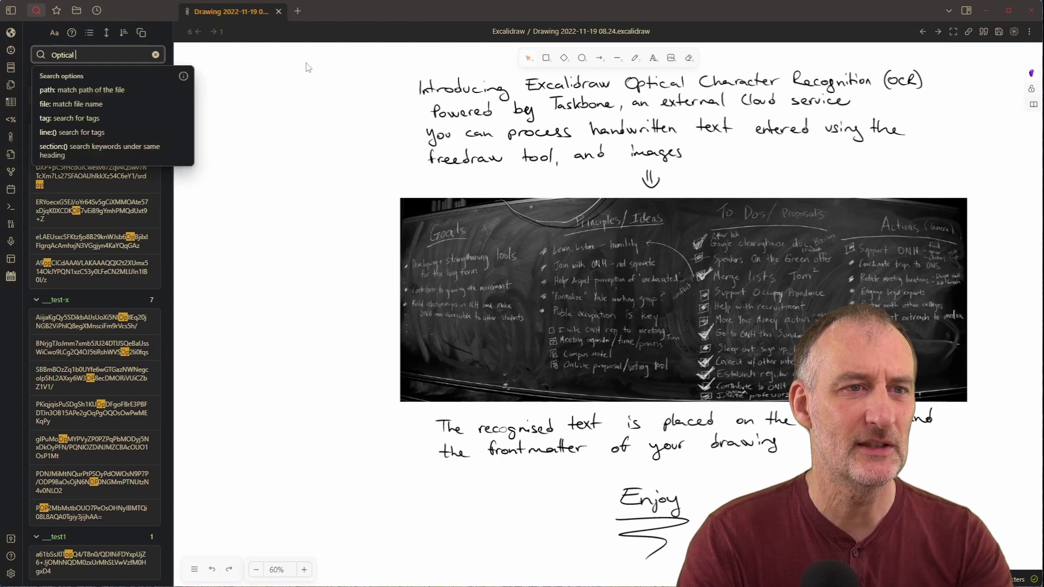
type("Char")
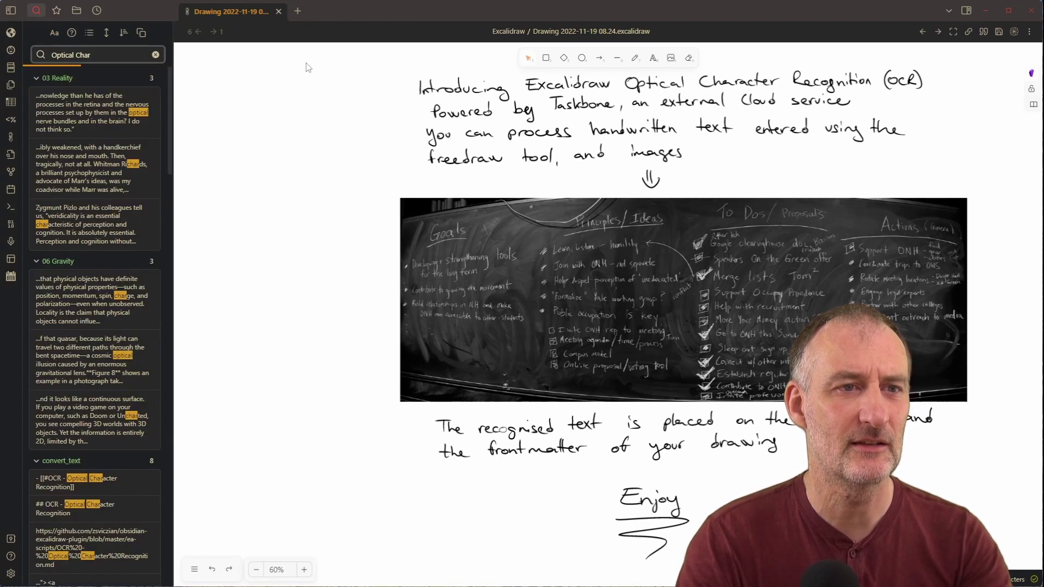
type("acter Rec")
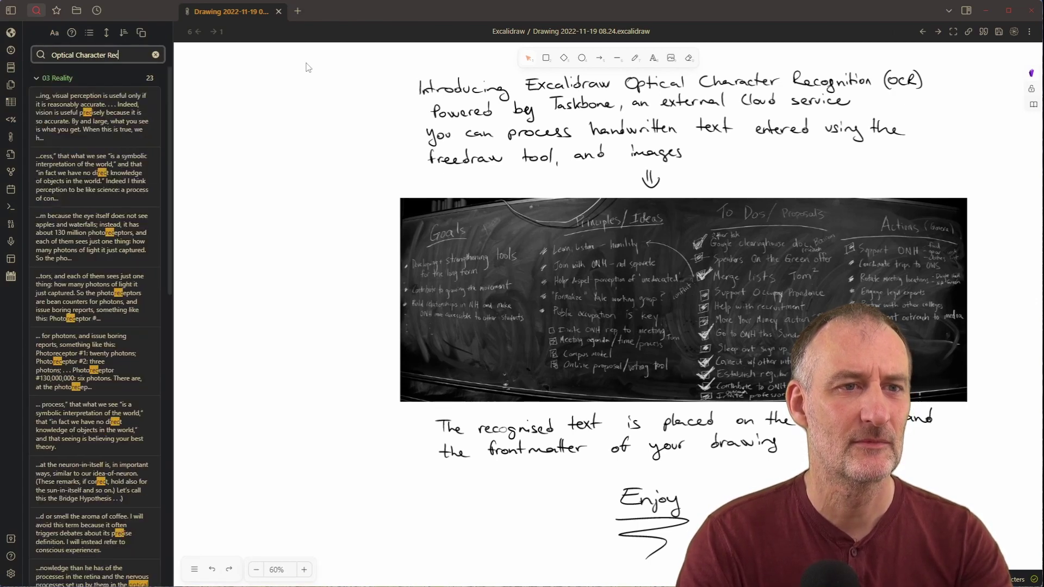
type("ognition")
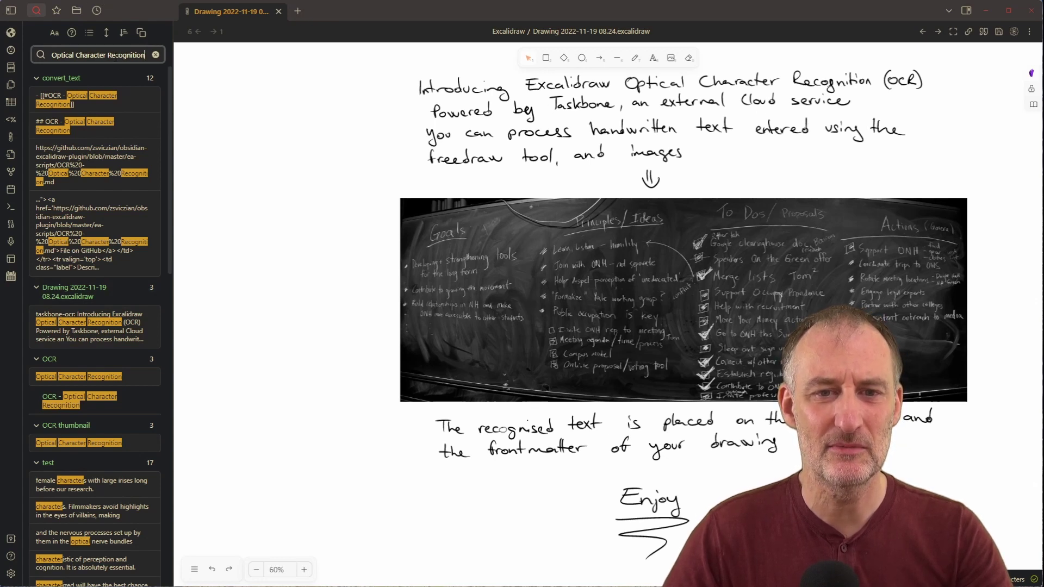
key("ctrl+a")
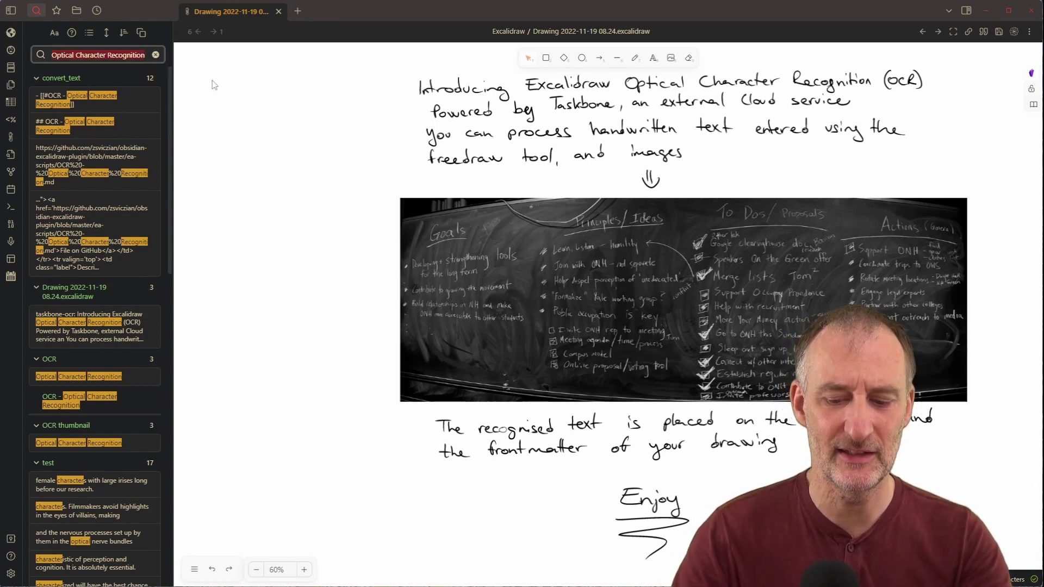
type("strengthen")
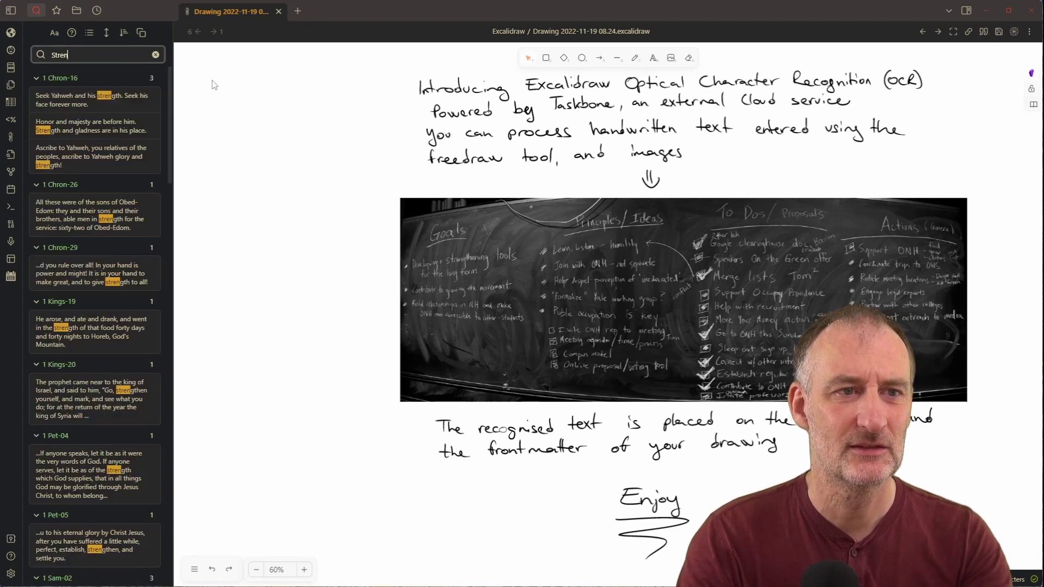
type("ing tools")
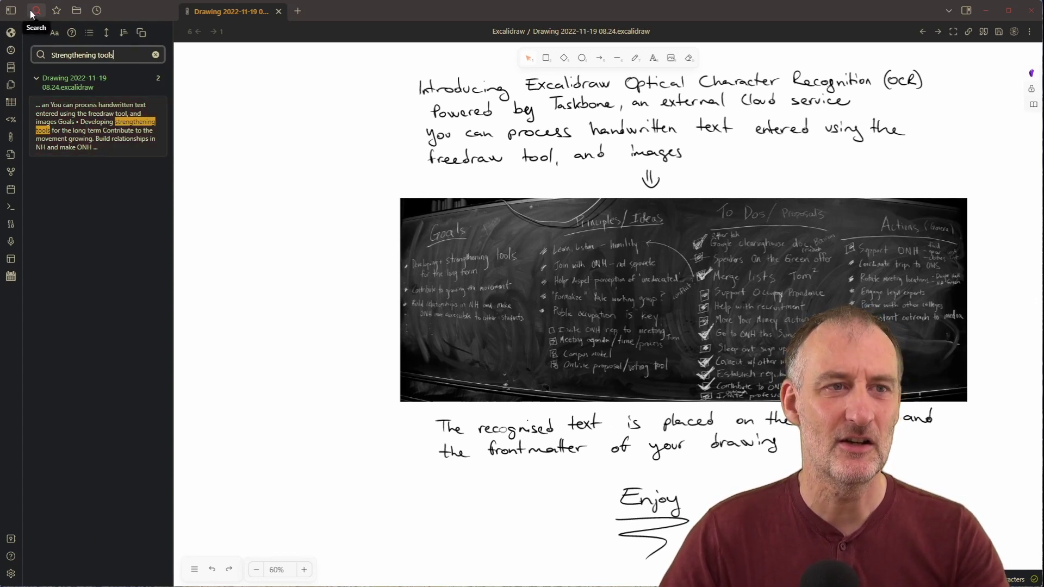
left_click(11, 11)
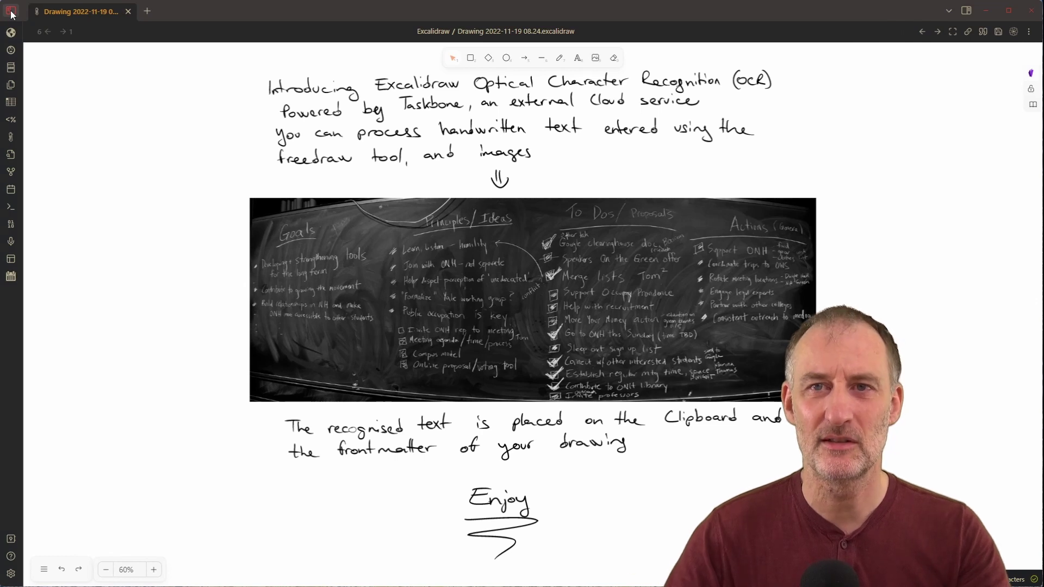